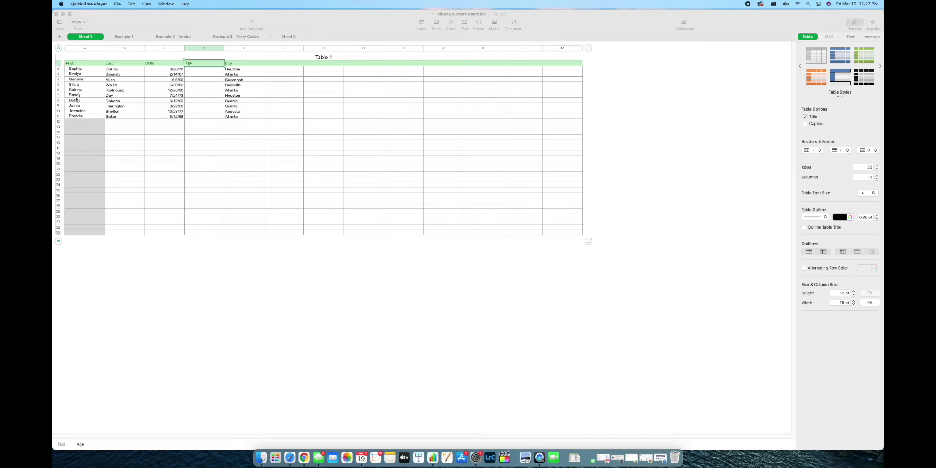
# Step: Begin a VLOOKUP formula in the first Age cell (D2) of Sheet 1, using the first name in A2 as the search value
pyautogui.click(122, 37)
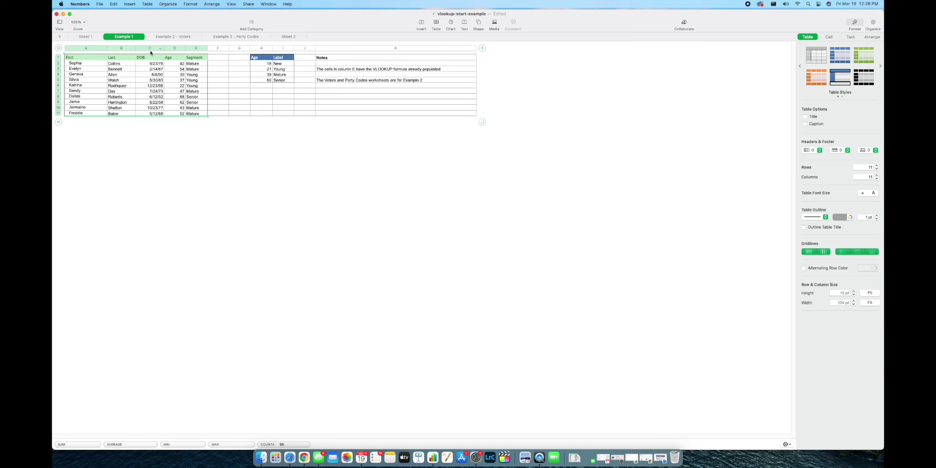
pyautogui.click(86, 37)
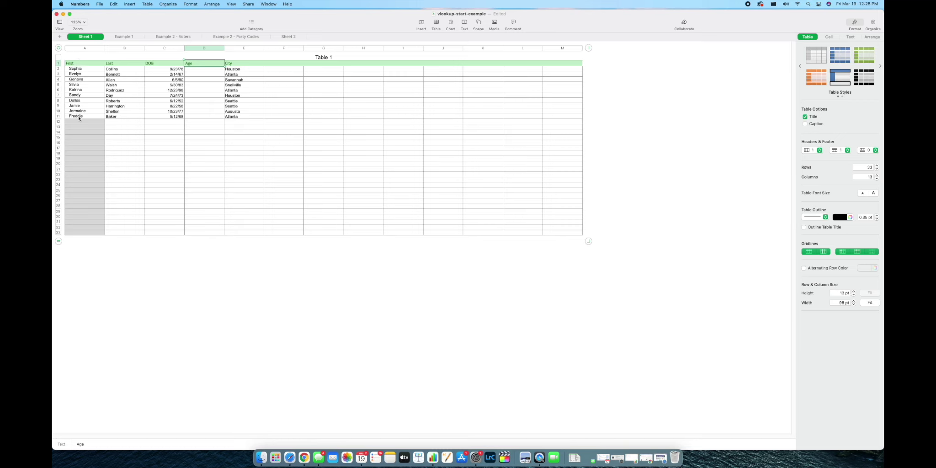
pyautogui.click(189, 70)
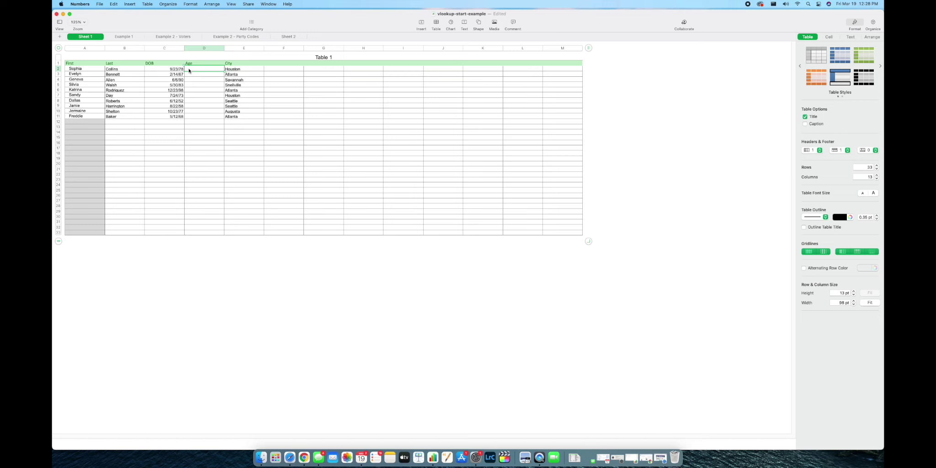
pyautogui.write('=')
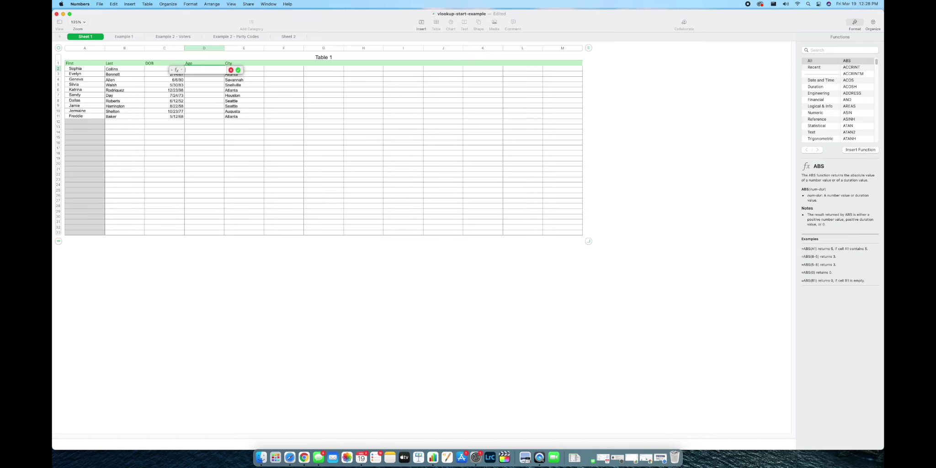
pyautogui.write('VLOOKUP')
pyautogui.press('Right')
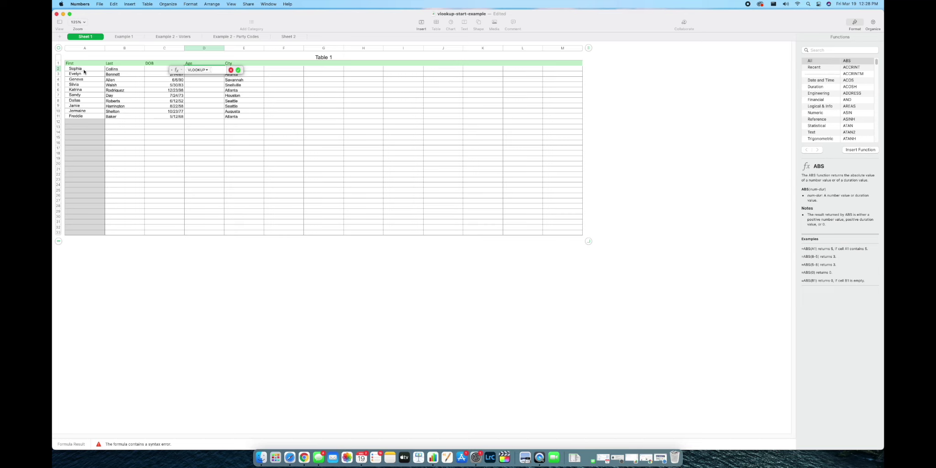
pyautogui.click(85, 71)
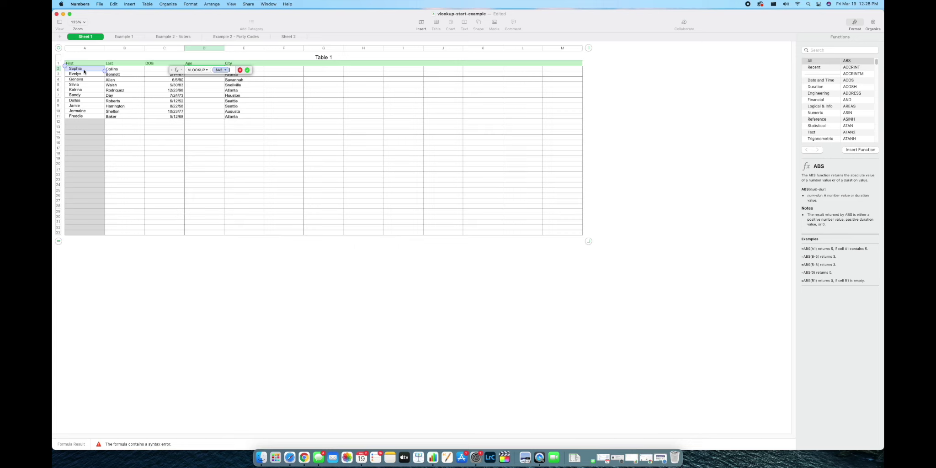
pyautogui.write(',')
# Step: Set the VLOOKUP search range to cells A1:D11 of the table on the Example 1 sheet
pyautogui.click(119, 37)
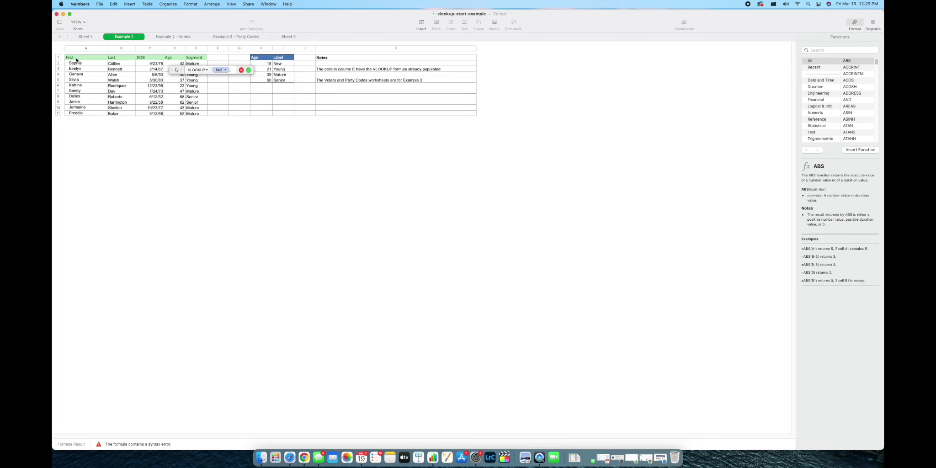
pyautogui.click(76, 58)
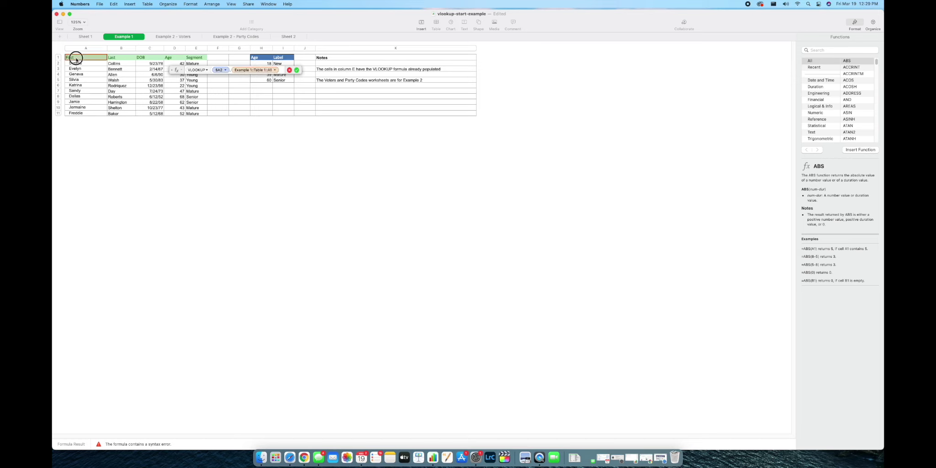
pyautogui.moveTo(75, 60); pyautogui.dragTo(176, 114)
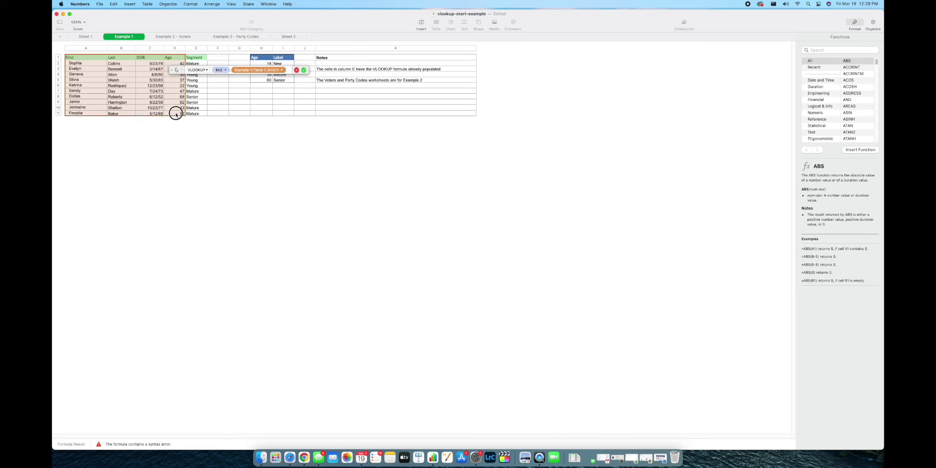
pyautogui.moveTo(176, 114); pyautogui.dragTo(177, 115)
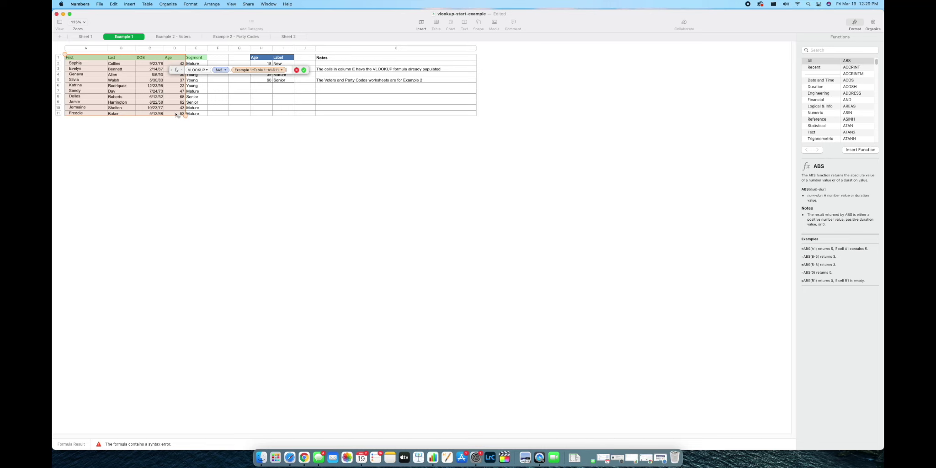
# Step: Complete the formula with return column 4 and false for exact match, and fill it down the Age column through row 11
pyautogui.write(',')
pyautogui.write('4,')
pyautogui.write('false)')
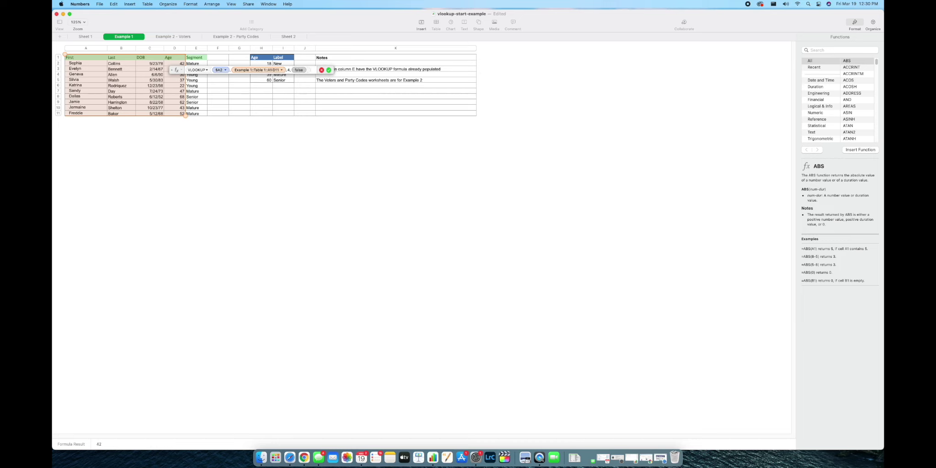
pyautogui.press('Return')
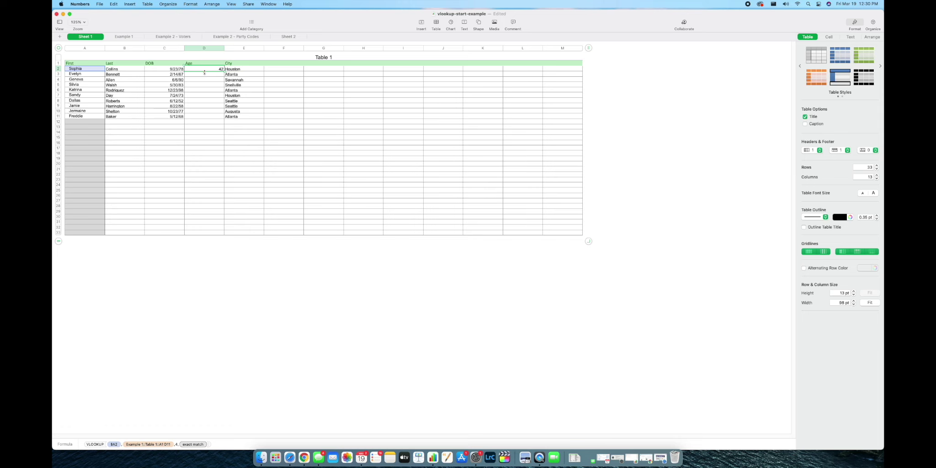
pyautogui.moveTo(204, 71); pyautogui.dragTo(204, 119)
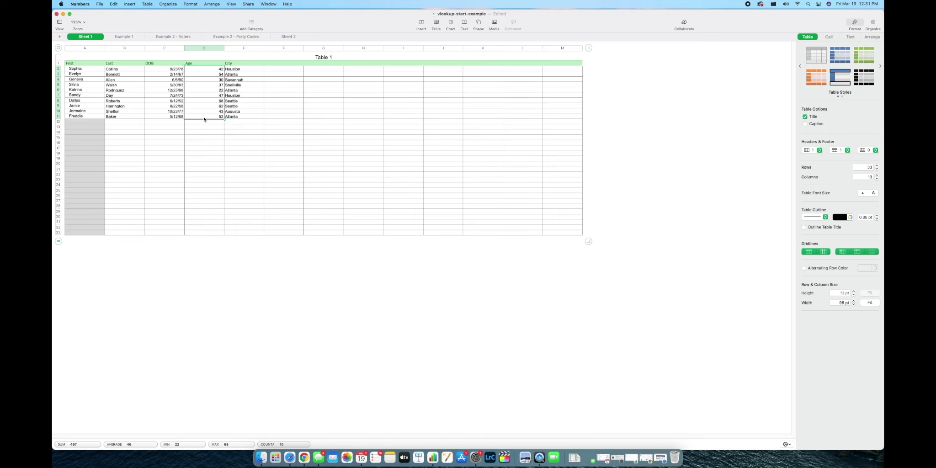
# Step: Begin a VLOOKUP formula in the first Name cell (C3) of Sheet 2, using the party code in A3 as the search value
pyautogui.click(236, 39)
pyautogui.click(288, 37)
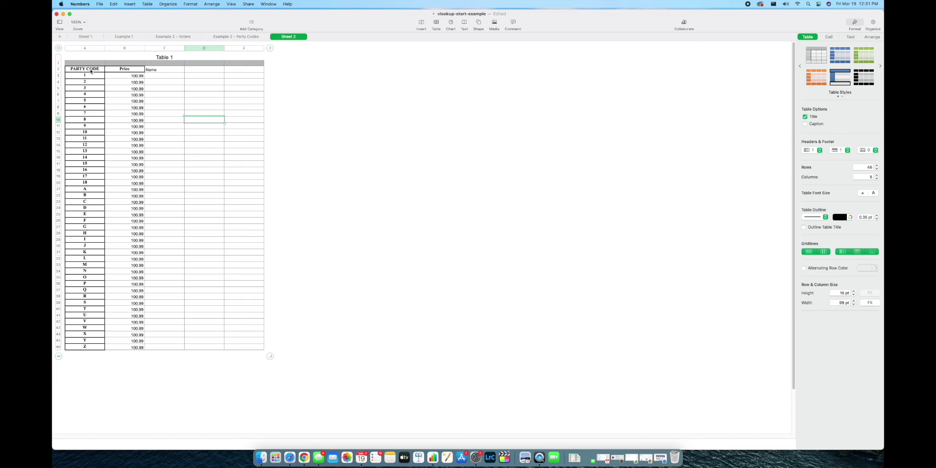
pyautogui.click(155, 78)
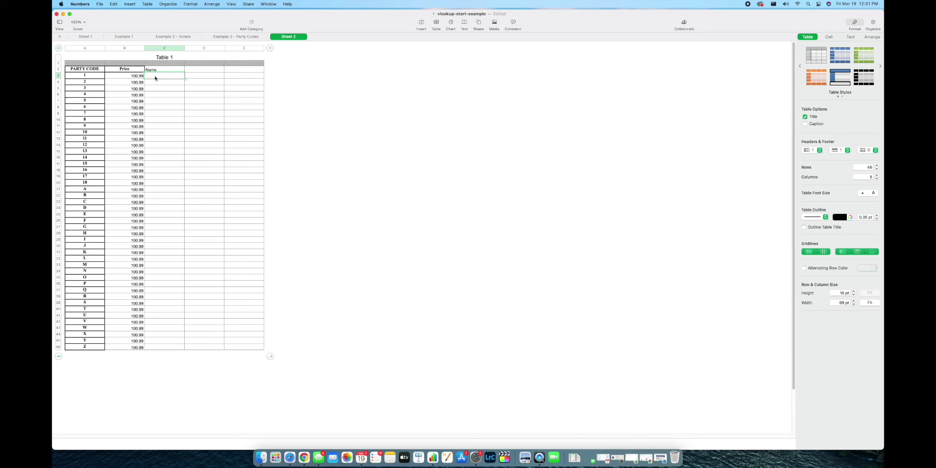
pyautogui.write('=')
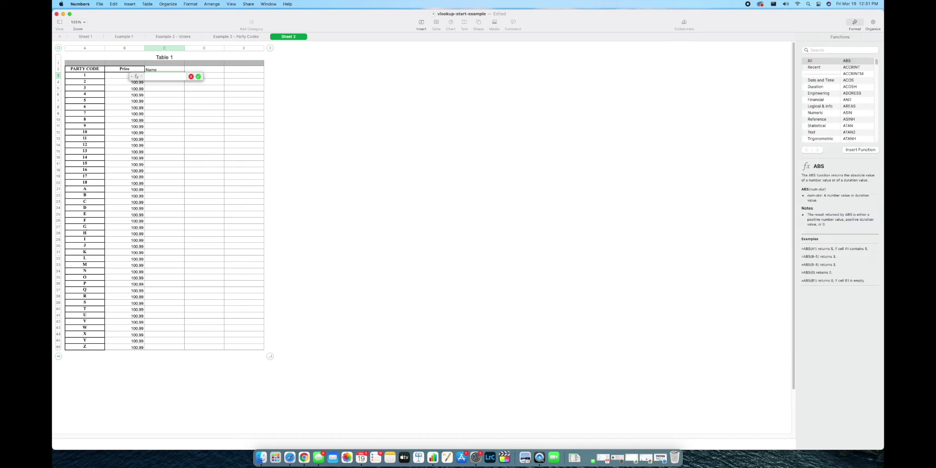
pyautogui.write('vl')
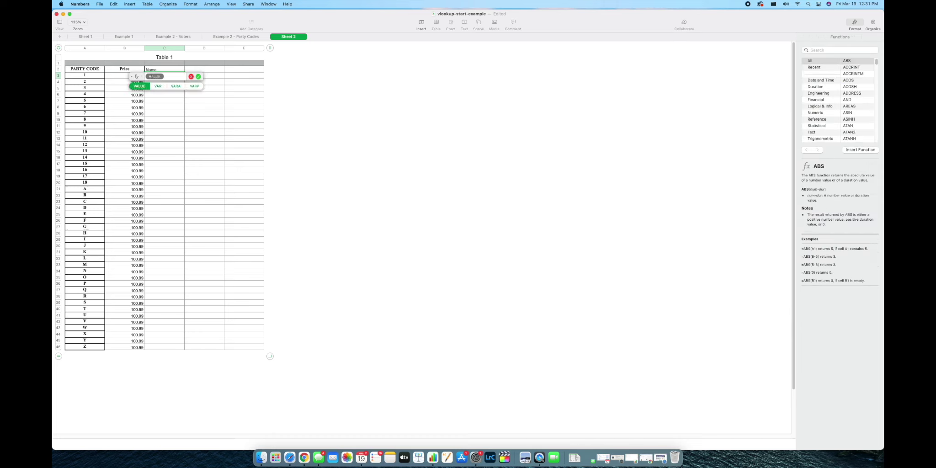
pyautogui.press('Return')
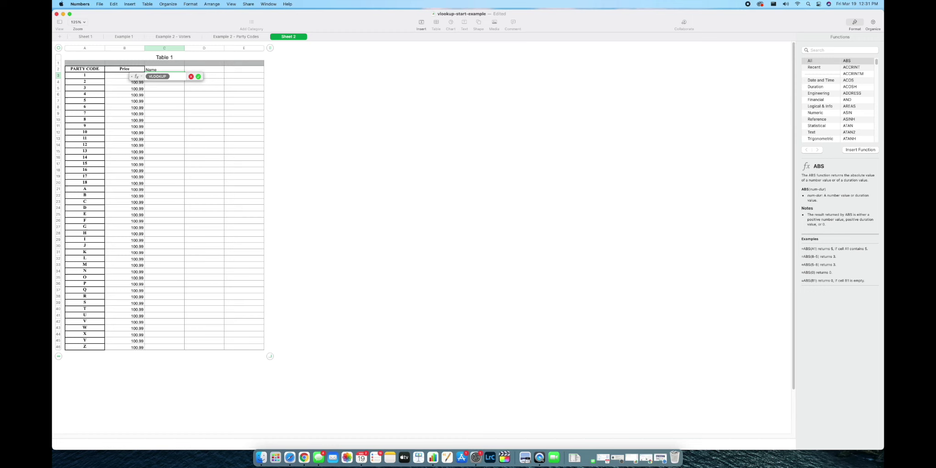
pyautogui.press('Right')
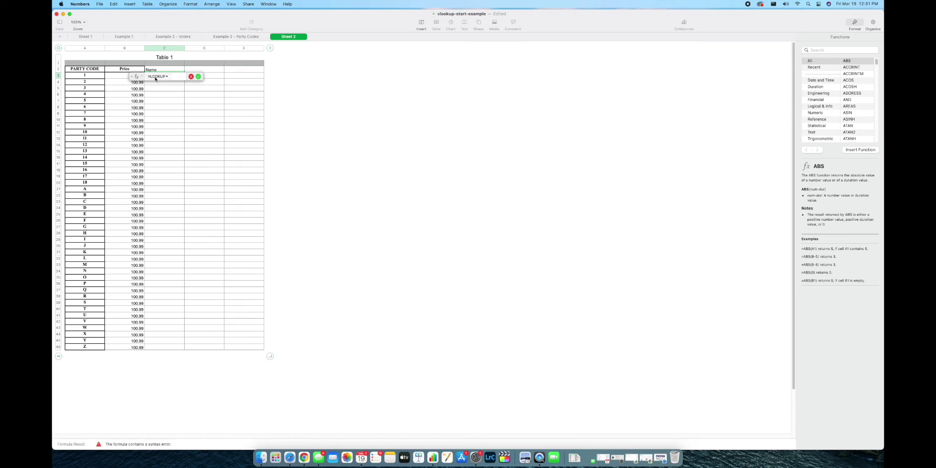
pyautogui.click(79, 76)
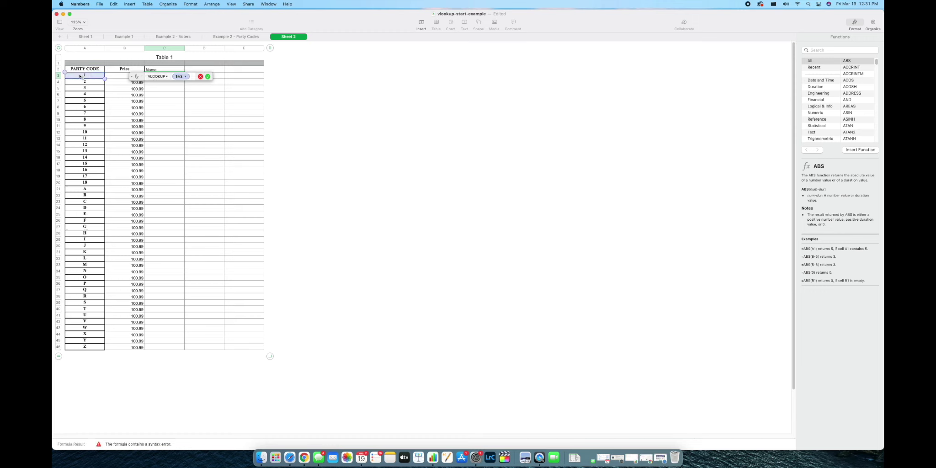
pyautogui.write(',')
# Step: Complete the formula with range A1:B45 on the Example 2 - Party Codes sheet, return column 2 and false for exact match
pyautogui.click(237, 38)
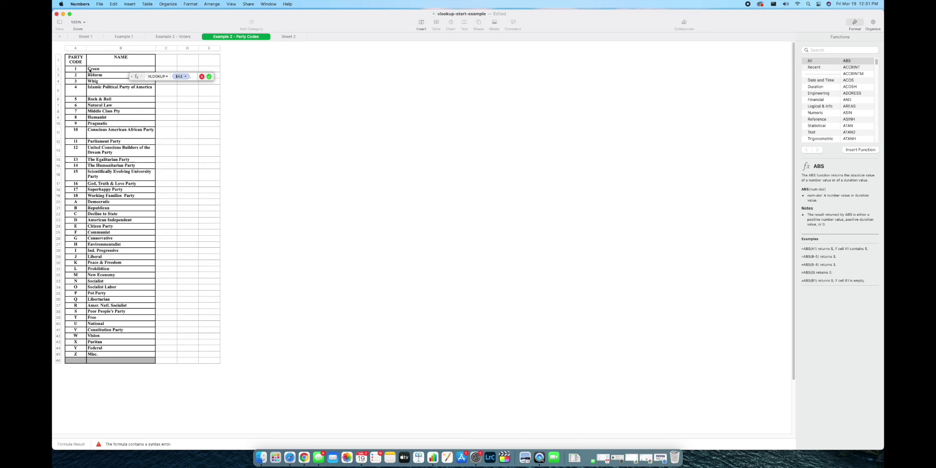
pyautogui.moveTo(75, 63); pyautogui.dragTo(115, 354)
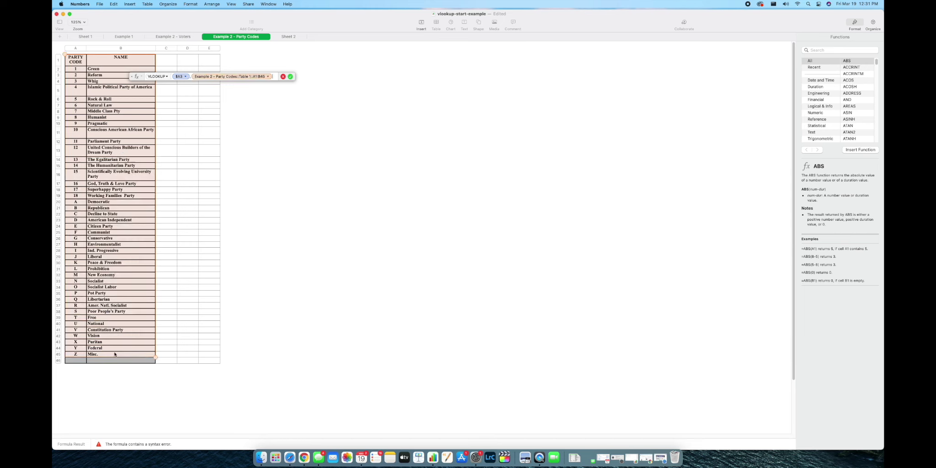
pyautogui.write(',')
pyautogui.write('2, false)')
pyautogui.press('Return')
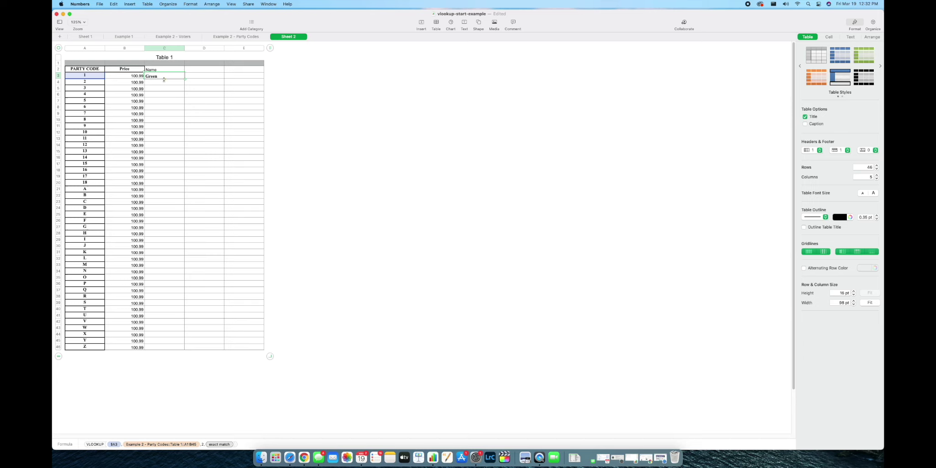
# Step: Fill the VLOOKUP formula down the Name column through row 46 and fit the column width to its contents
pyautogui.moveTo(164, 79); pyautogui.dragTo(148, 351)
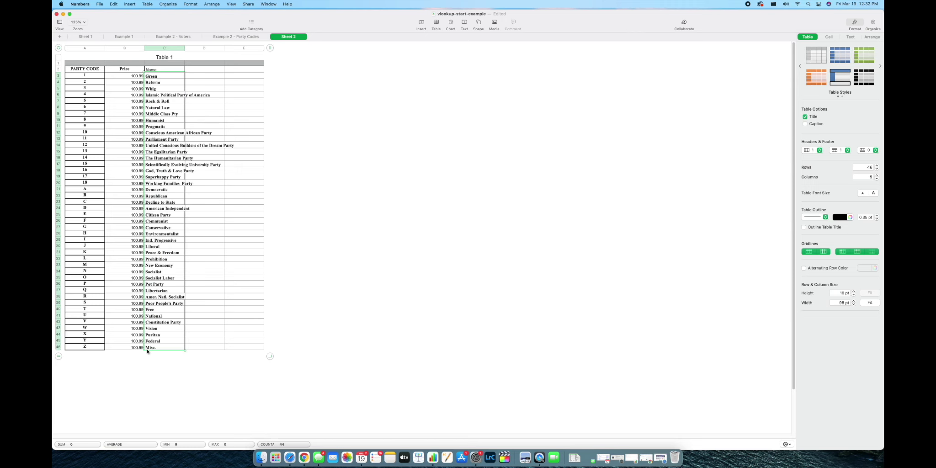
pyautogui.doubleClick(184, 50)
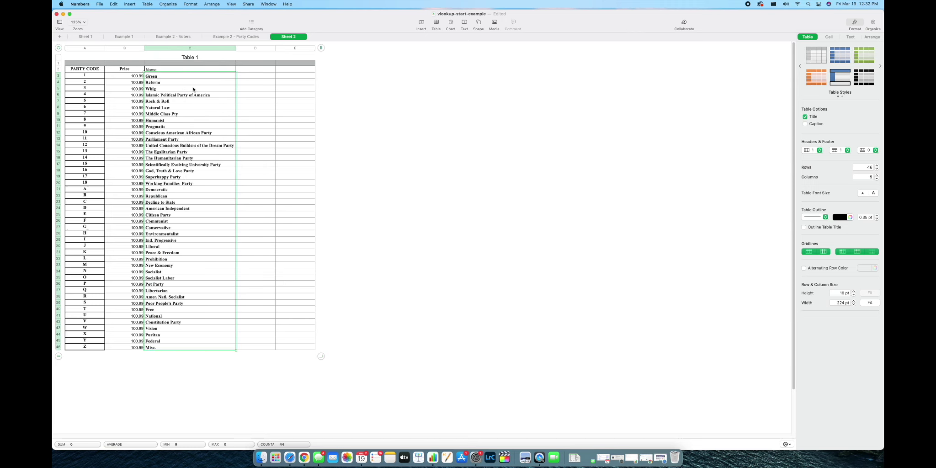